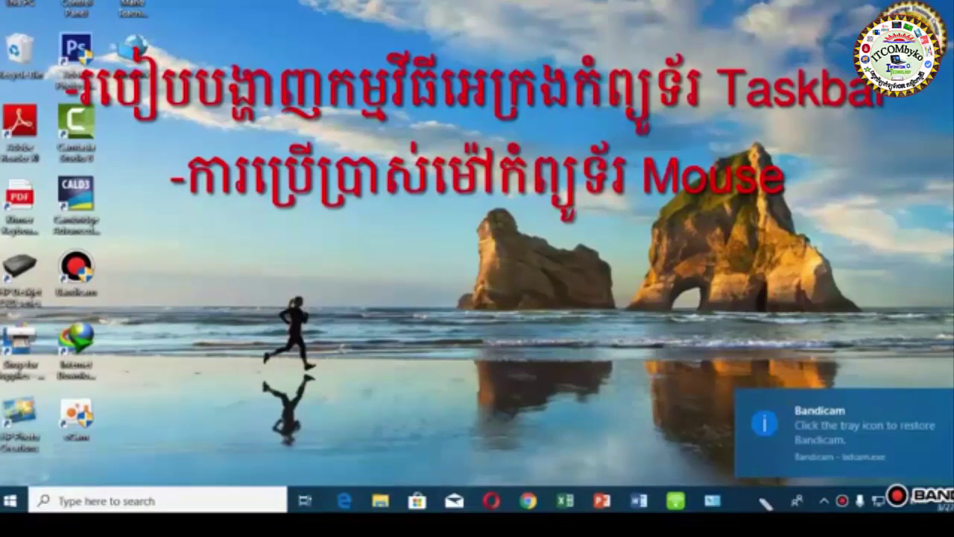
# Step: Outline the taskbar's app icons in red with the screen drawing tool and underline the icons and search box
pyautogui.moveTo(746, 491)
pyautogui.mouseDown()
pyautogui.moveTo(289, 485)
pyautogui.moveTo(311, 512)
pyautogui.mouseUp()
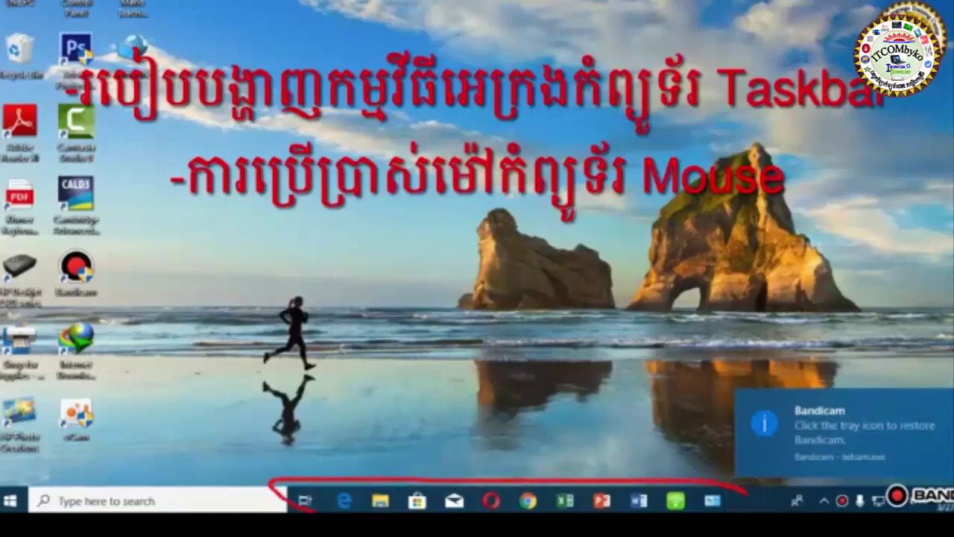
pyautogui.moveTo(752, 511); pyautogui.dragTo(747, 492)
pyautogui.moveTo(373, 503); pyautogui.dragTo(720, 504)
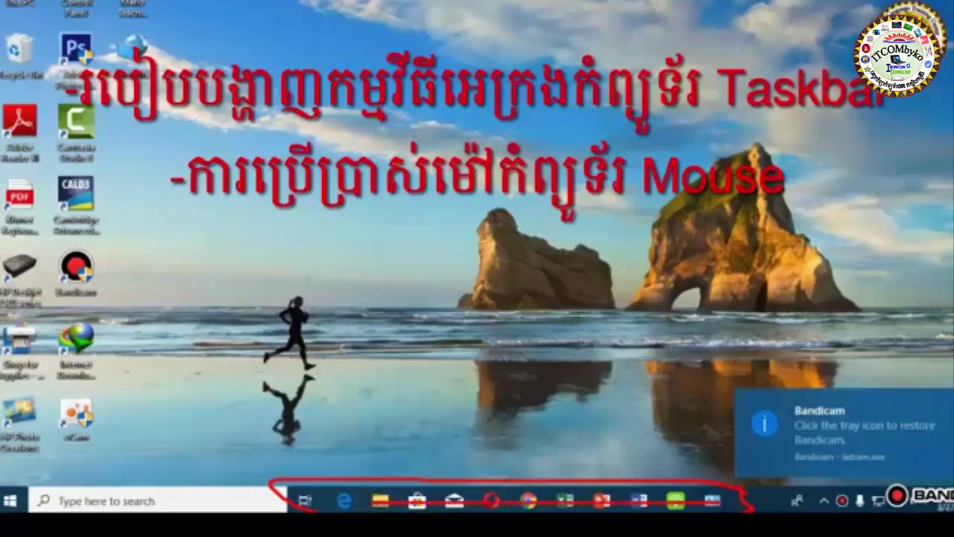
pyautogui.moveTo(154, 493); pyautogui.dragTo(297, 504)
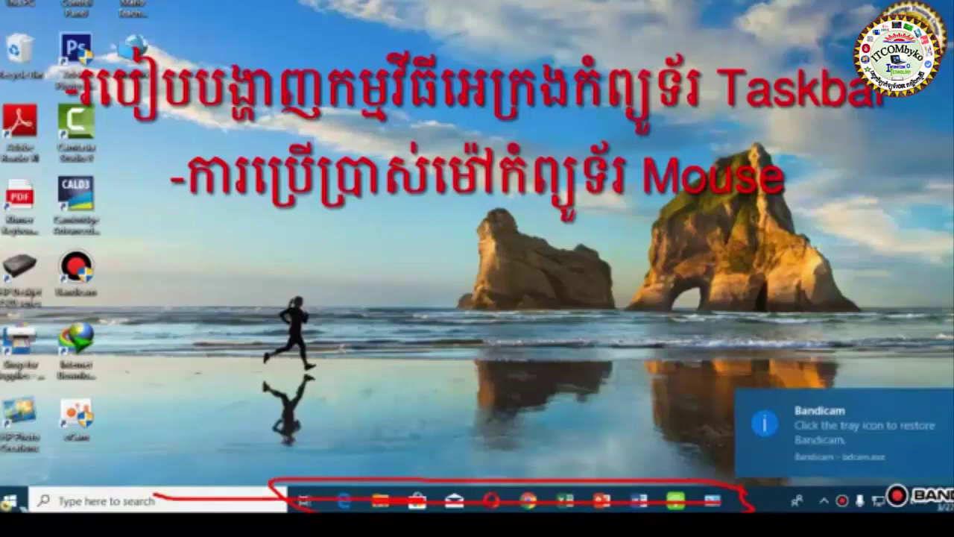
pyautogui.moveTo(8, 505); pyautogui.dragTo(293, 507)
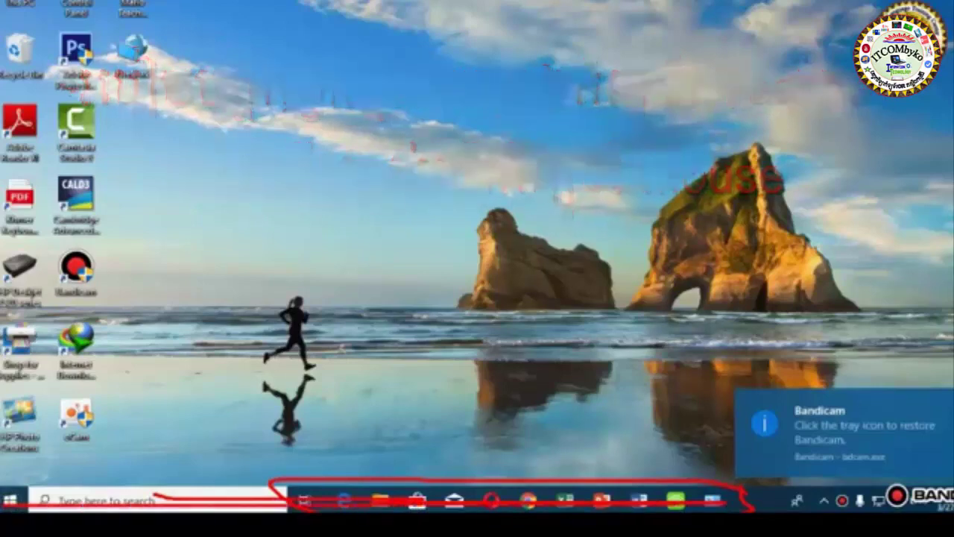
pyautogui.moveTo(916, 511); pyautogui.dragTo(942, 509)
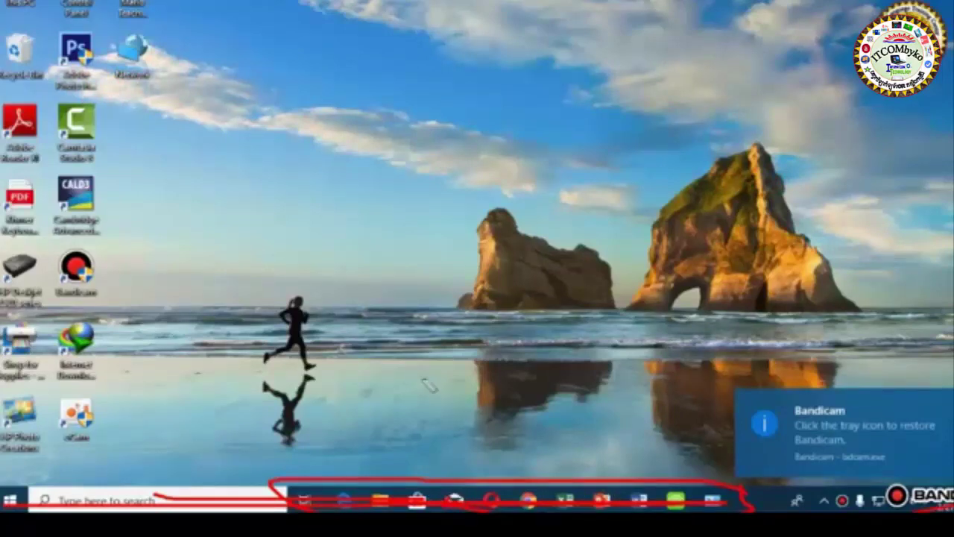
# Step: Handwrite red notes across the desktop with the screen drawing tool and clear all the drawn marks
pyautogui.moveTo(403, 276)
pyautogui.mouseDown()
pyautogui.moveTo(384, 271)
pyautogui.moveTo(392, 295)
pyautogui.moveTo(408, 277)
pyautogui.moveTo(452, 267)
pyautogui.moveTo(468, 300)
pyautogui.mouseUp()
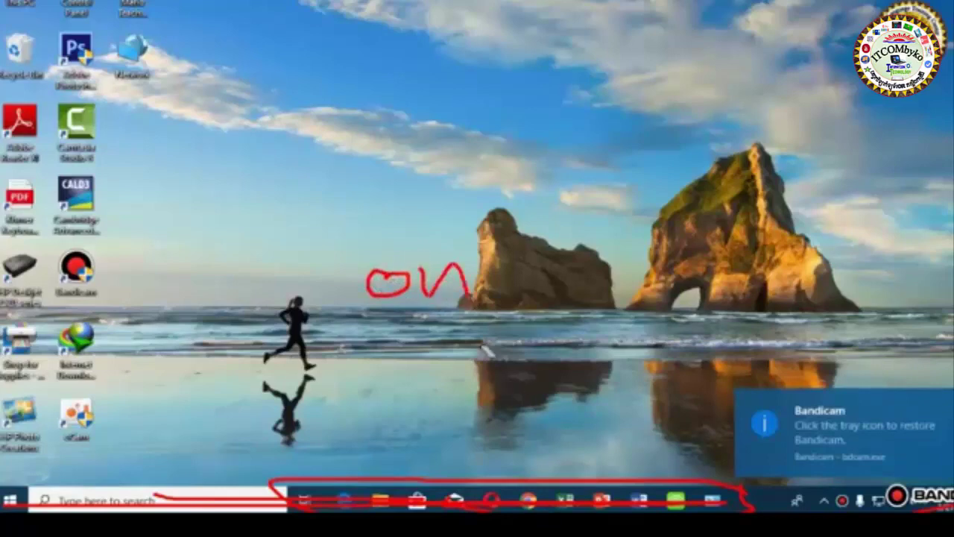
pyautogui.moveTo(441, 177)
pyautogui.mouseDown()
pyautogui.moveTo(455, 176)
pyautogui.moveTo(474, 228)
pyautogui.mouseUp()
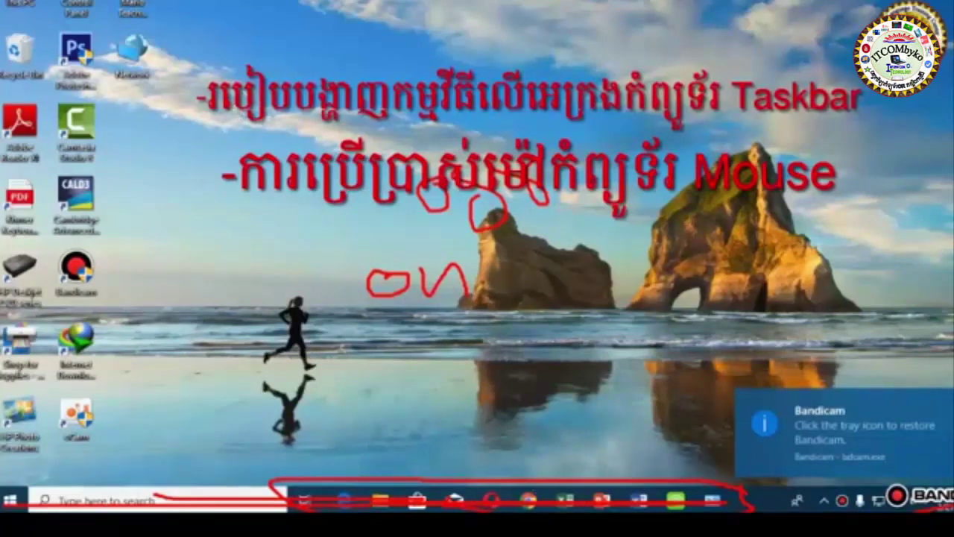
pyautogui.moveTo(212, 75)
pyautogui.mouseDown()
pyautogui.moveTo(278, 71)
pyautogui.moveTo(302, 86)
pyautogui.moveTo(306, 112)
pyautogui.mouseUp()
pyautogui.moveTo(314, 54)
pyautogui.mouseDown()
pyautogui.moveTo(328, 82)
pyautogui.moveTo(436, 46)
pyautogui.moveTo(472, 63)
pyautogui.moveTo(491, 52)
pyautogui.mouseUp()
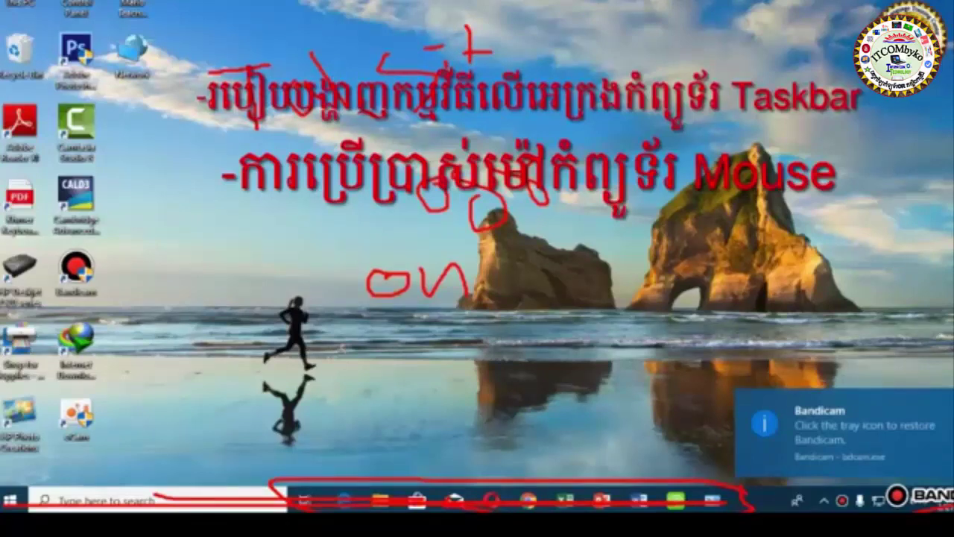
pyautogui.press('Escape')
# Step: Search Windows for "t" and open Taskbar settings
pyautogui.click(167, 503)
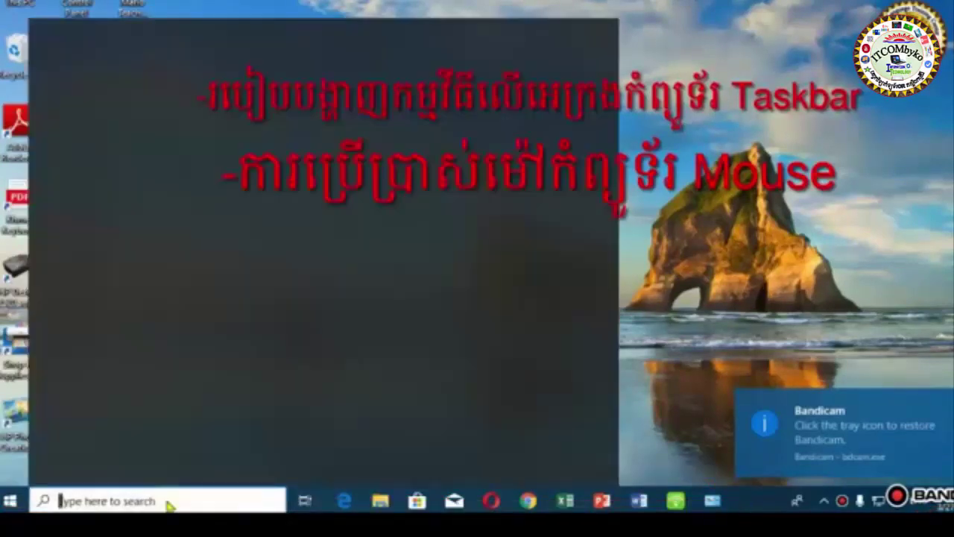
pyautogui.write('t')
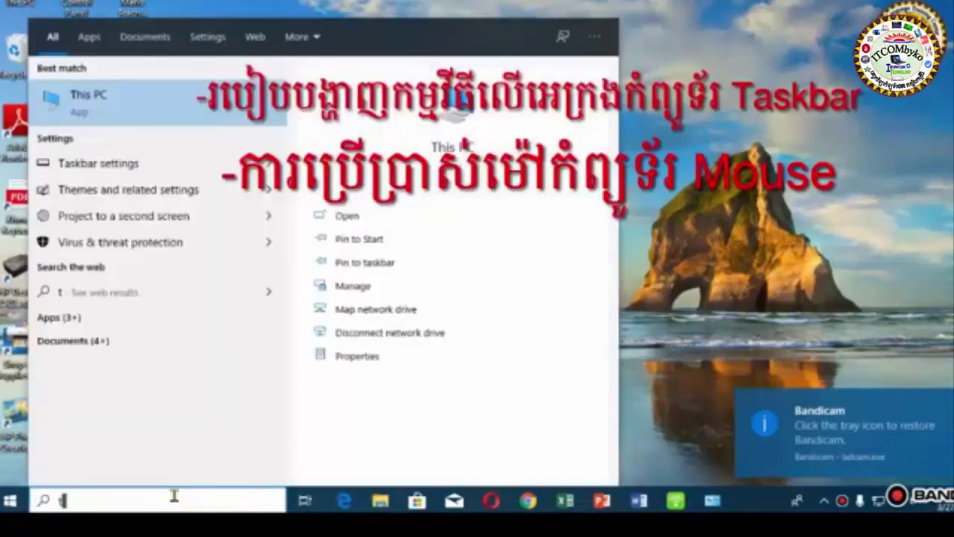
pyautogui.click(127, 168)
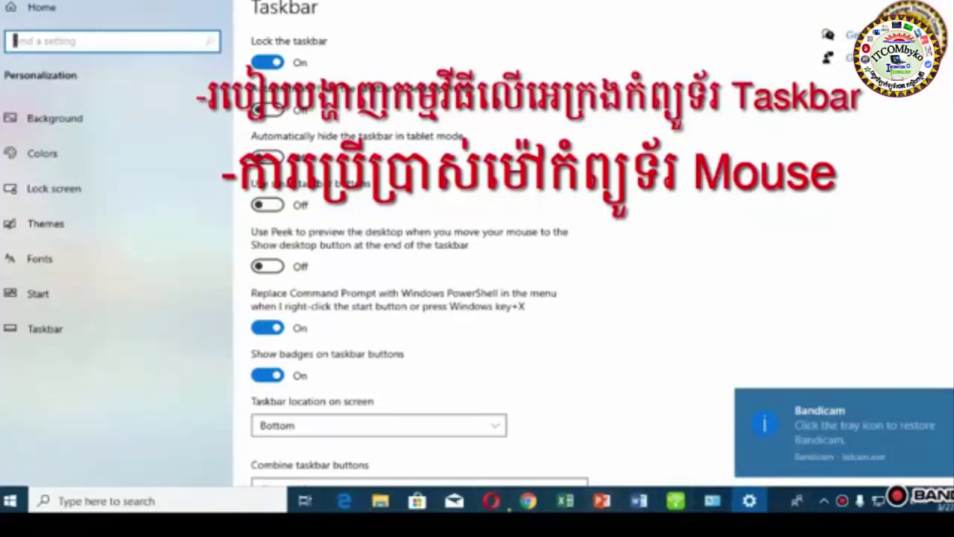
# Step: Switch automatic hiding of the taskbar in desktop mode on and off twice, leaving it off
pyautogui.click(267, 109)
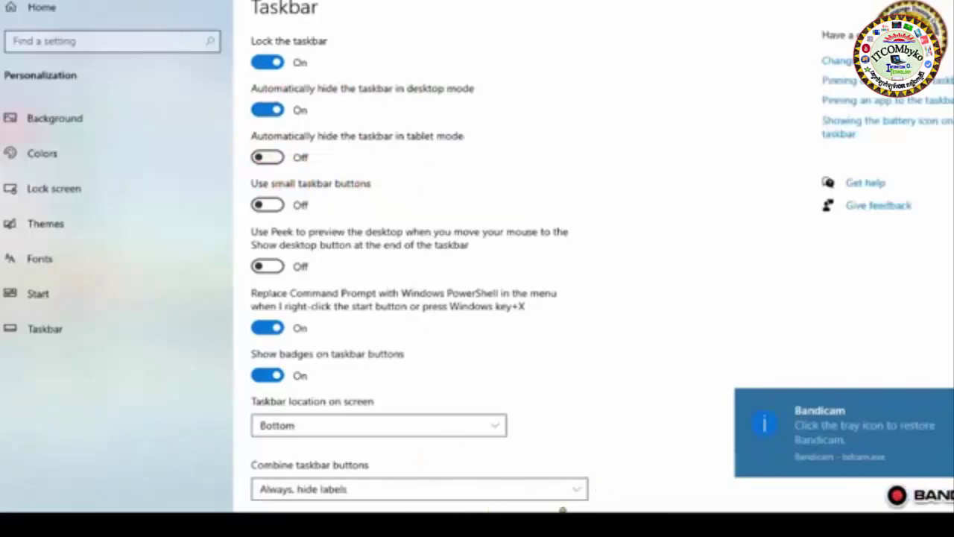
pyautogui.scroll(-2, 486, 92)
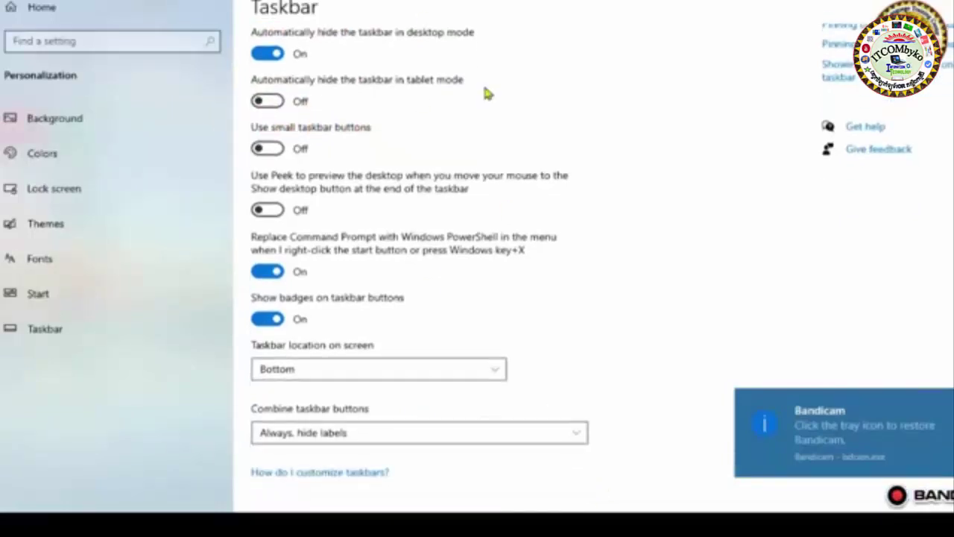
pyautogui.scroll(2, 498, 447)
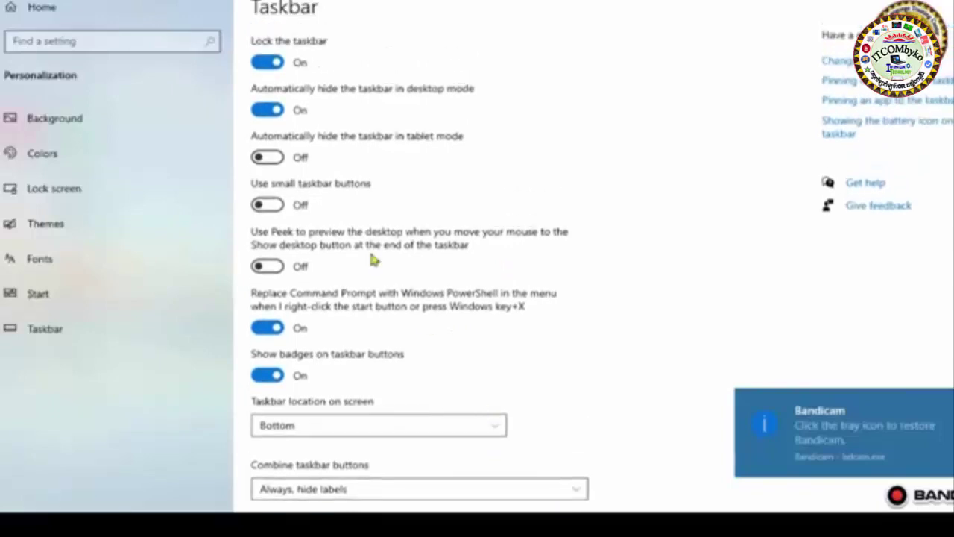
pyautogui.click(267, 110)
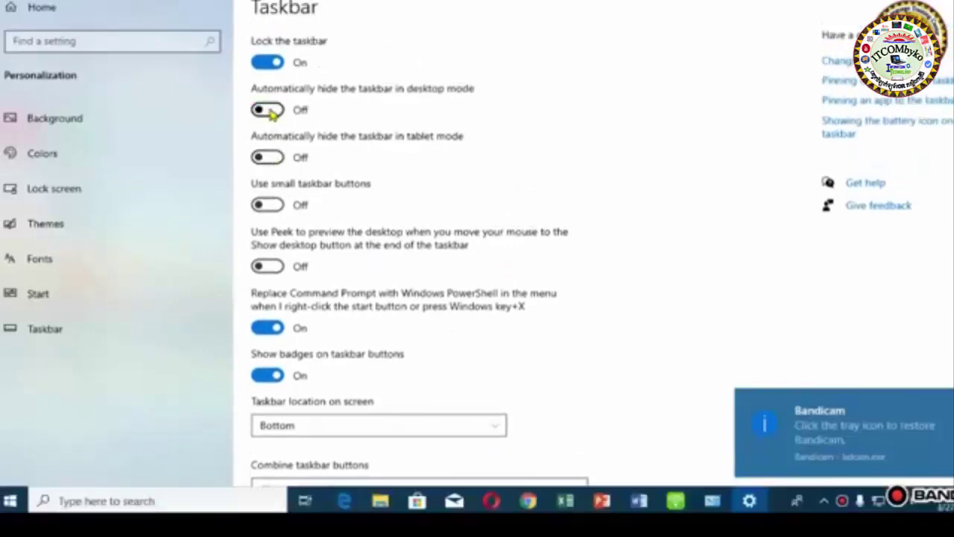
pyautogui.click(273, 110)
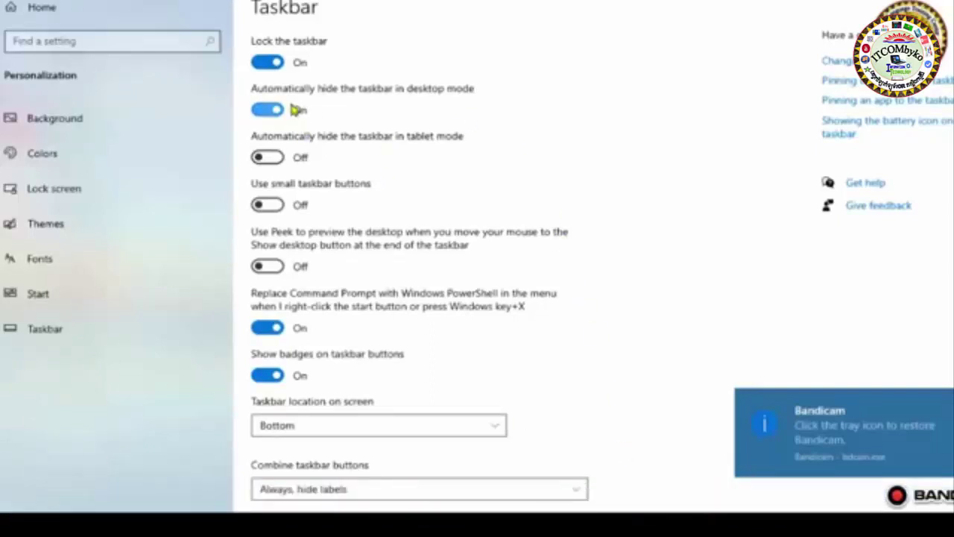
pyautogui.click(266, 110)
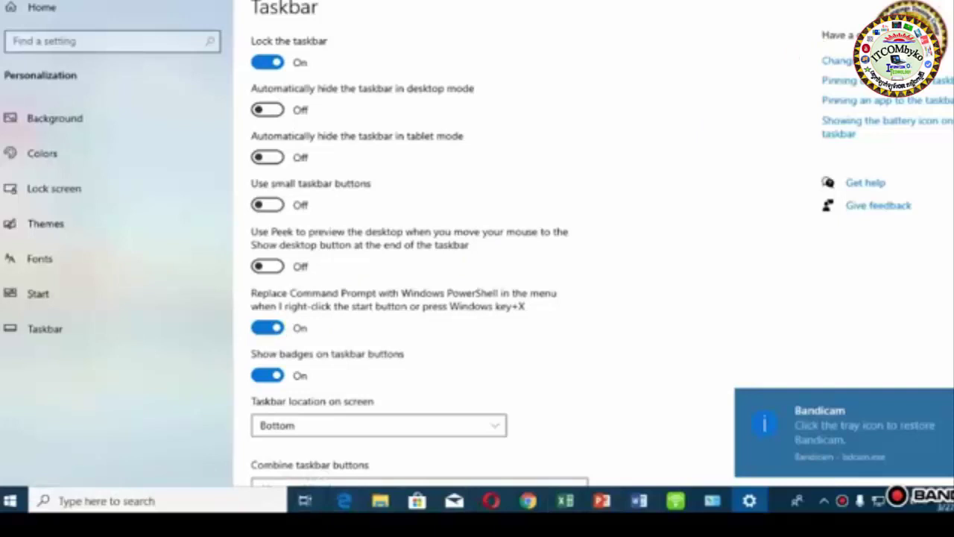
# Step: Return to the desktop, view its Personalize settings on the Background page and leave them again
pyautogui.press('super+d')
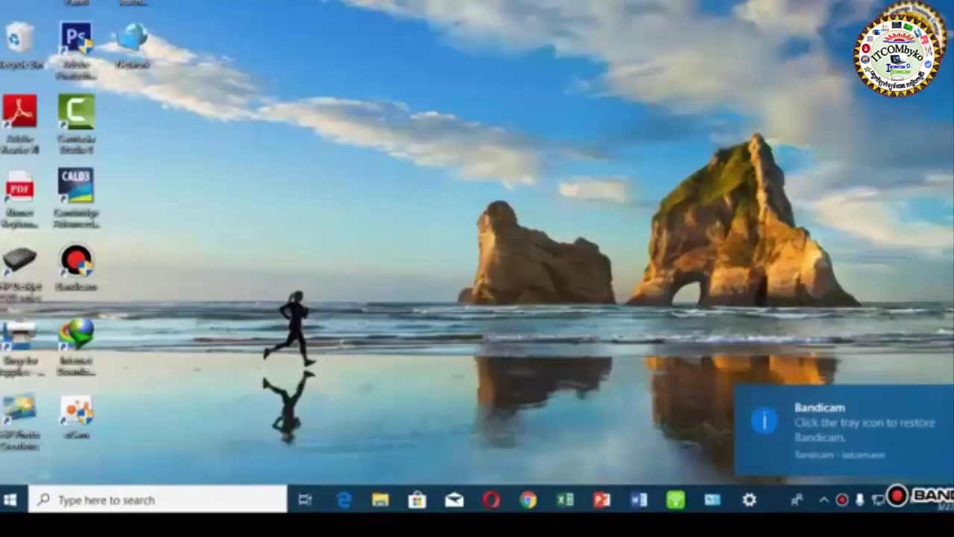
pyautogui.rightClick(355, 112)
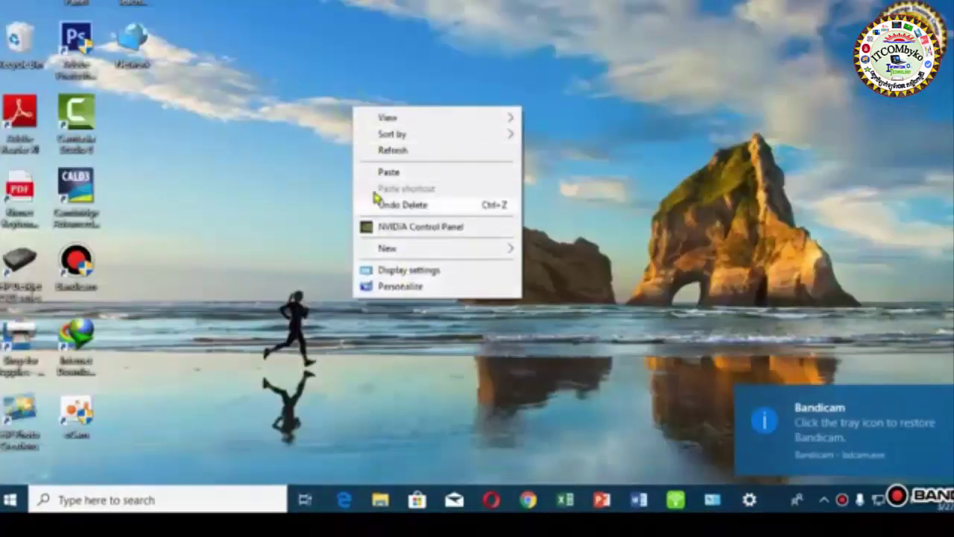
pyautogui.click(406, 287)
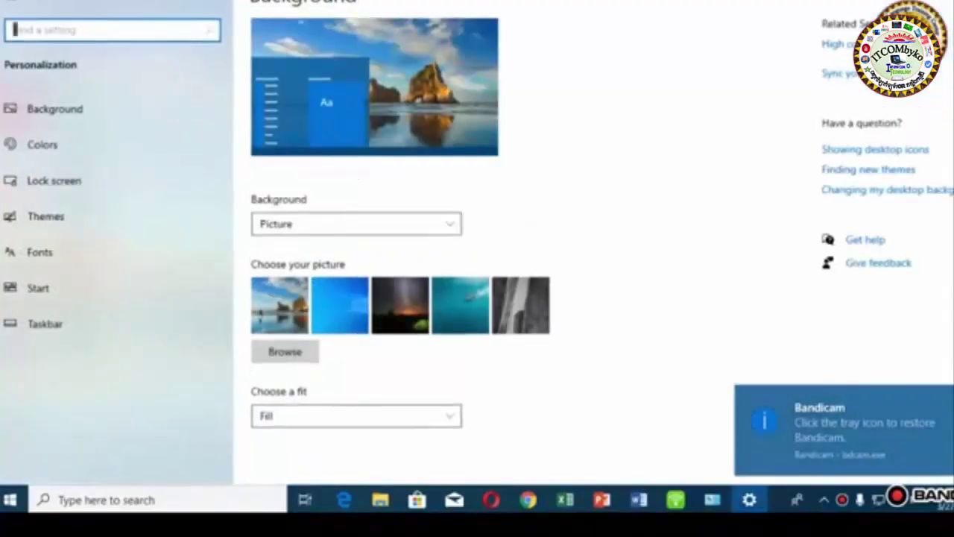
pyautogui.press('super+d')
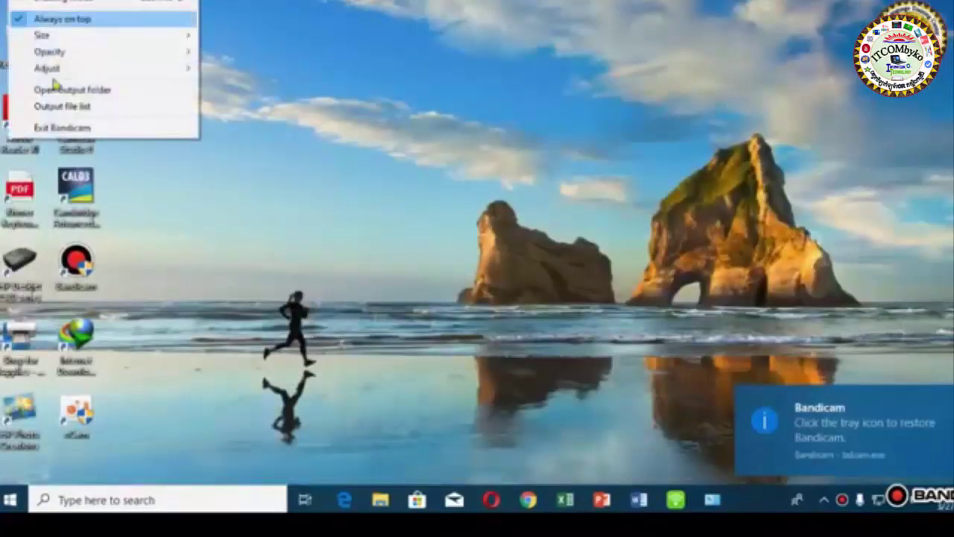
# Step: View the properties of This PC, reposition the System window and close it
pyautogui.rightClick(253, 121)
pyautogui.press('Escape')
pyautogui.rightClick(15, 4)
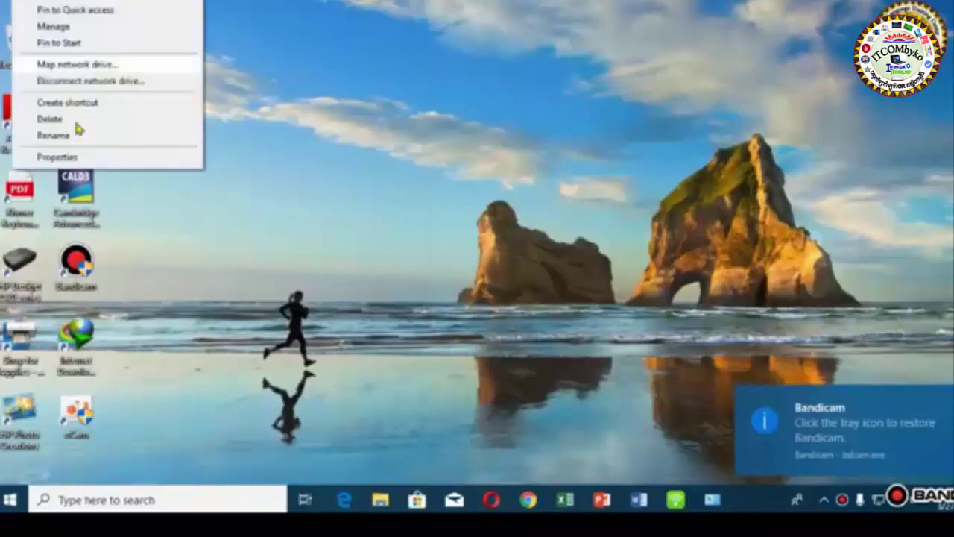
pyautogui.click(90, 156)
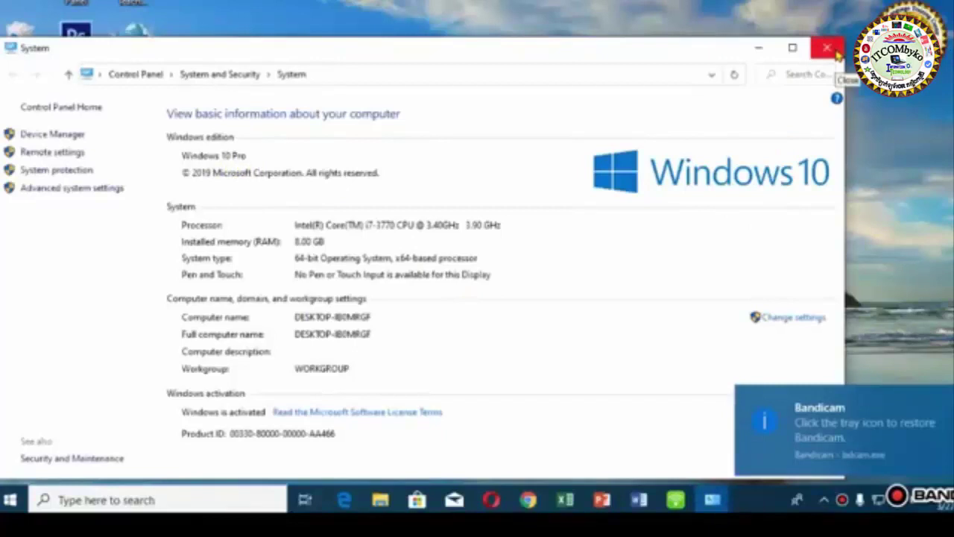
pyautogui.moveTo(618, 55); pyautogui.dragTo(681, 28)
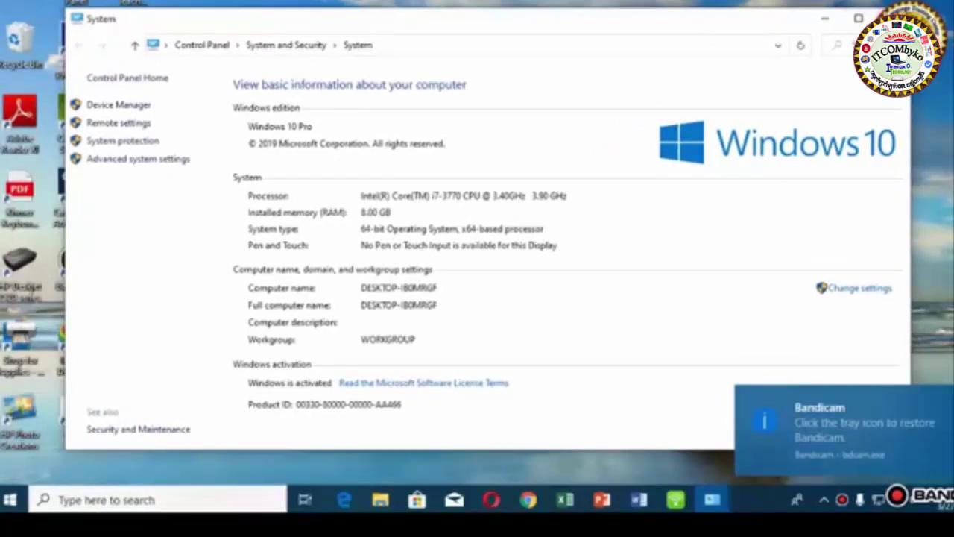
pyautogui.click(881, 12)
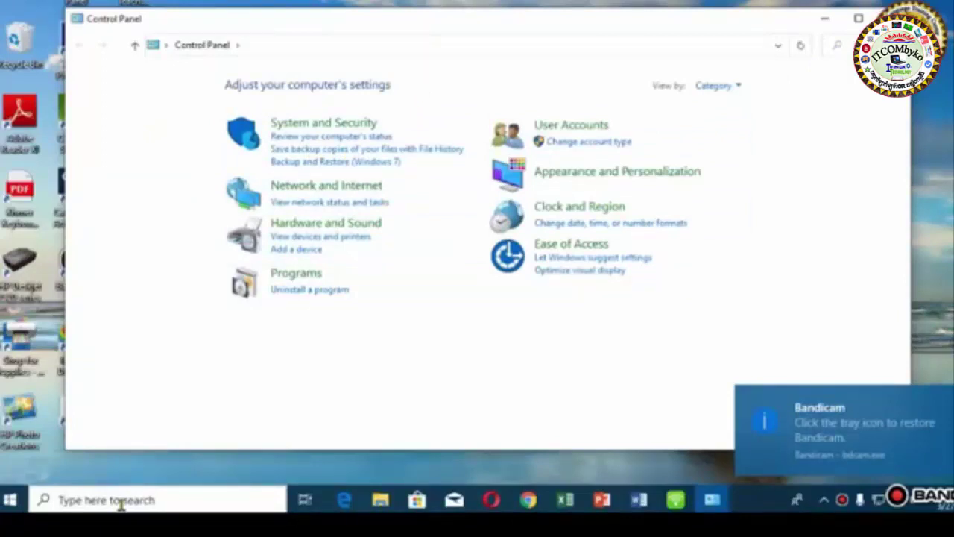
# Step: Return to the desktop, search Windows for "mou" and open the mouse settings page
pyautogui.press('super+d')
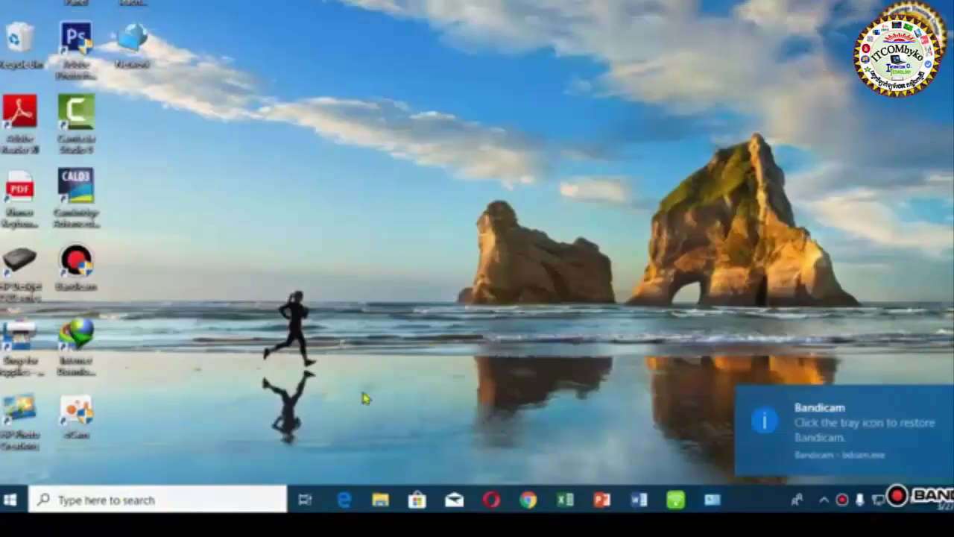
pyautogui.click(147, 501)
pyautogui.write('mou')
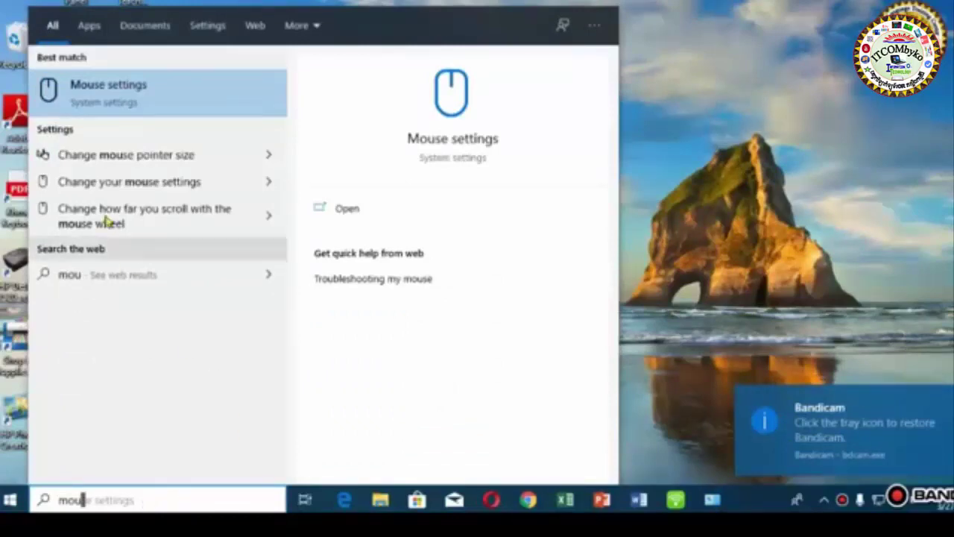
pyautogui.click(115, 193)
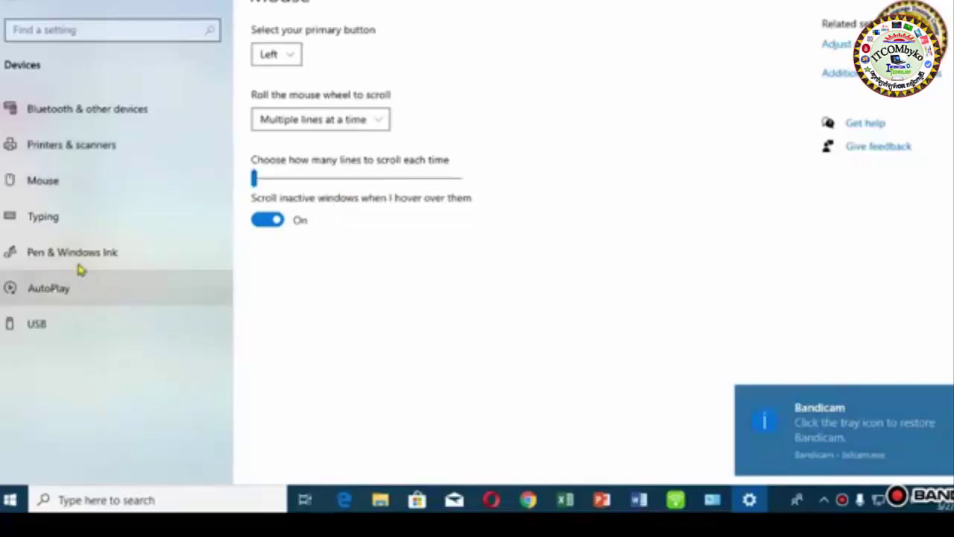
# Step: View the Bluetooth & other devices and Typing settings pages and return to the desktop
pyautogui.click(69, 112)
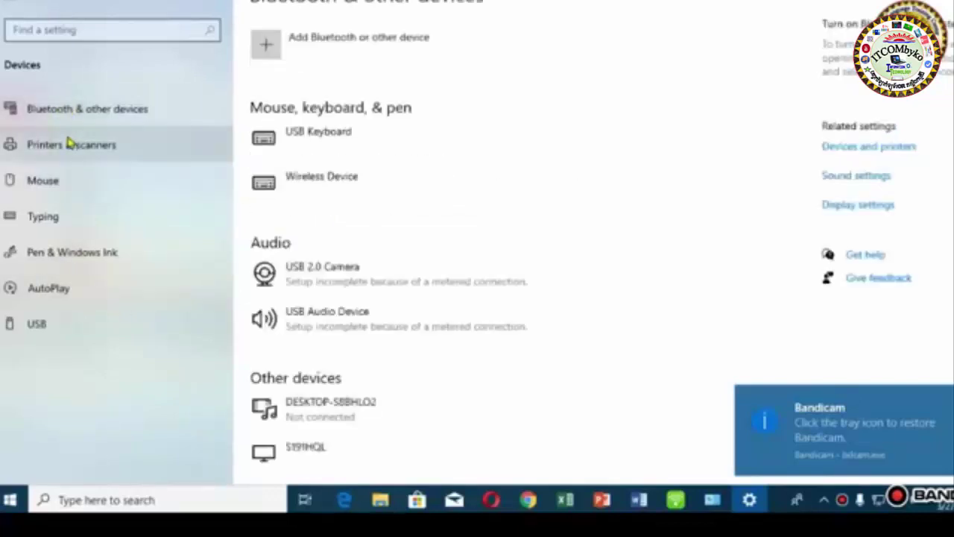
pyautogui.click(79, 217)
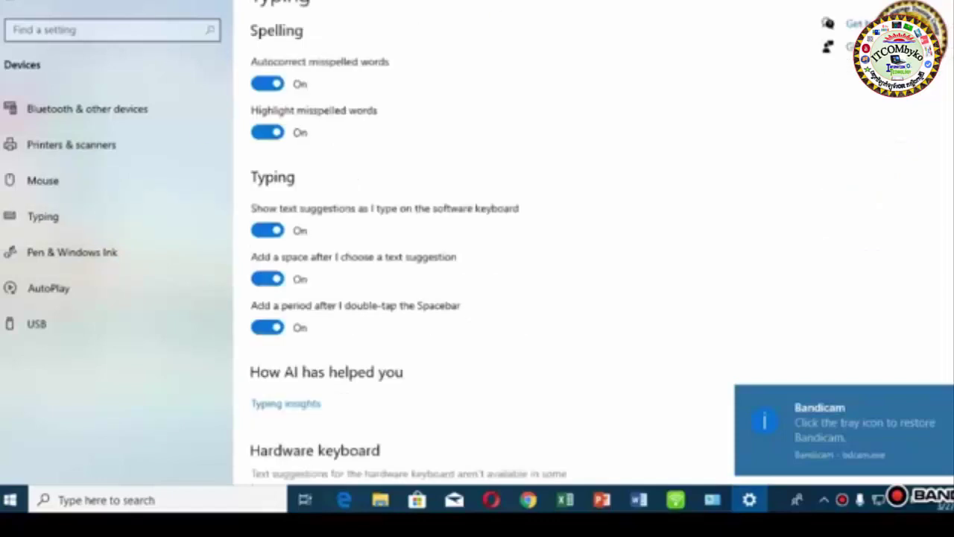
pyautogui.press('super+d')
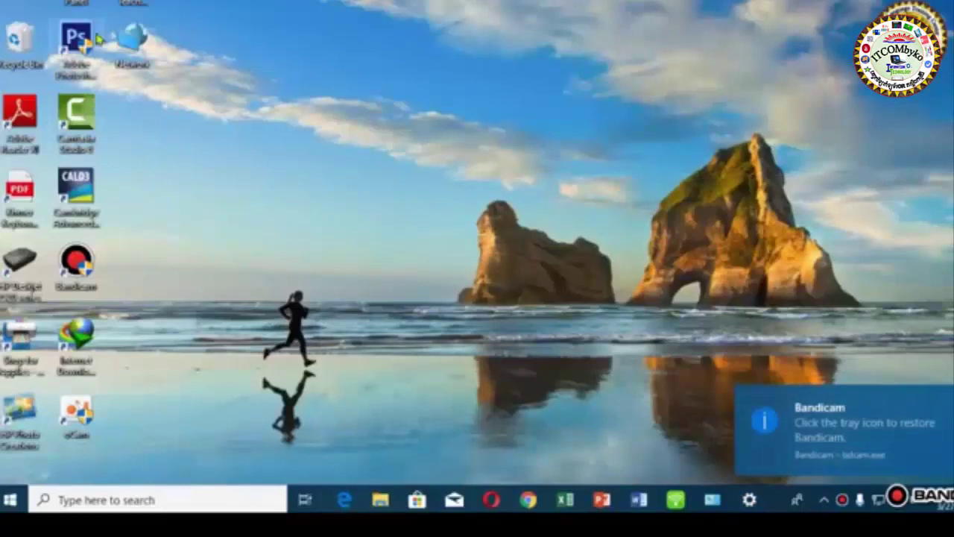
# Step: Open Mouse Properties from the Control Panel with its items shown as large icons
pyautogui.doubleClick(86, 4)
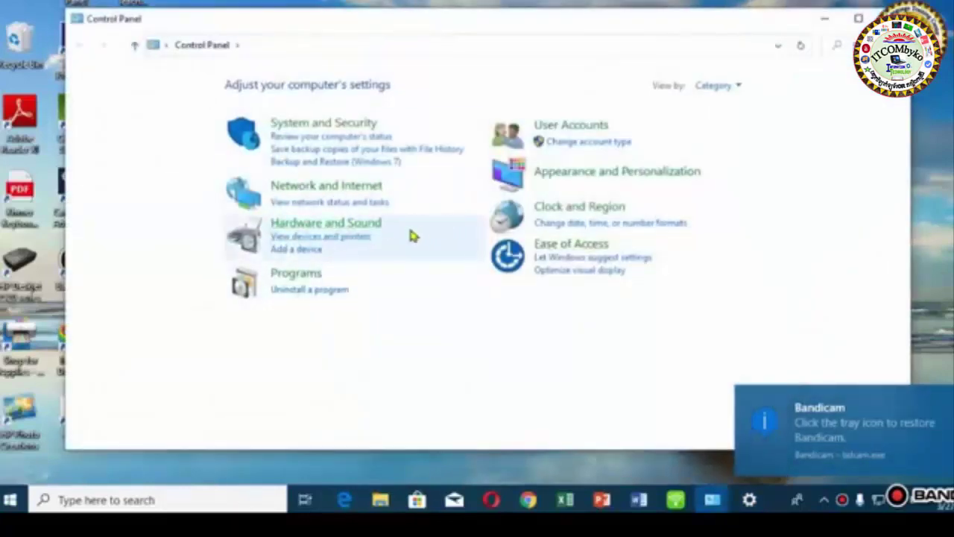
pyautogui.click(735, 87)
pyautogui.click(722, 127)
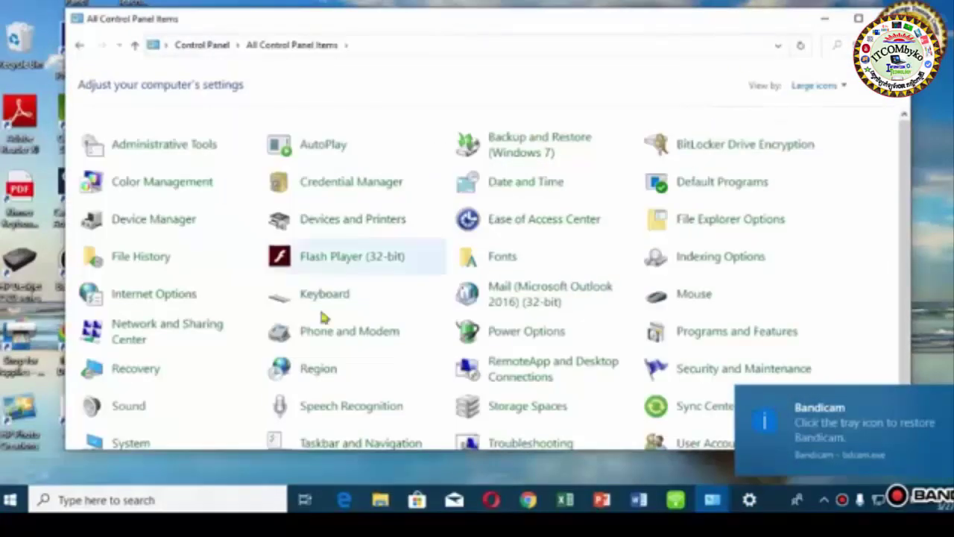
pyautogui.scroll(-2, 303, 341)
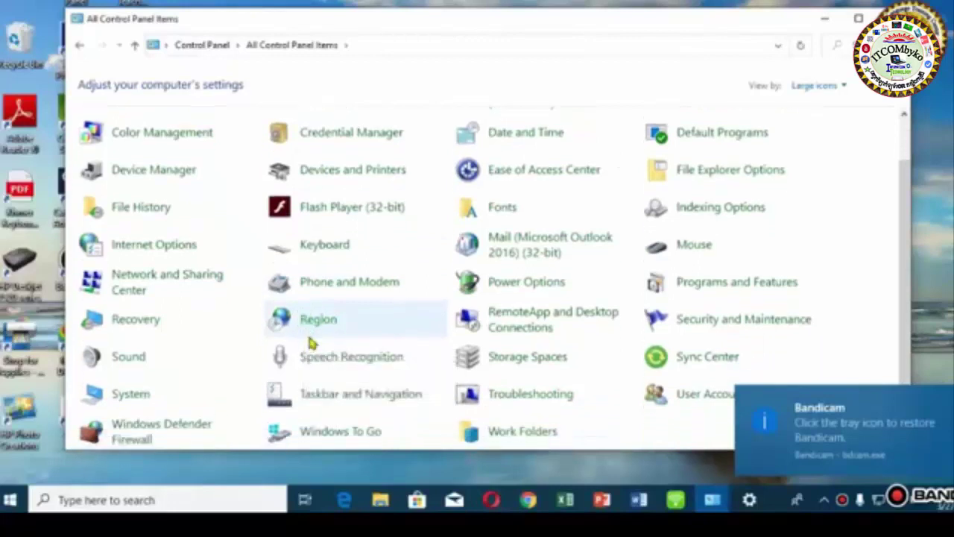
pyautogui.click(689, 248)
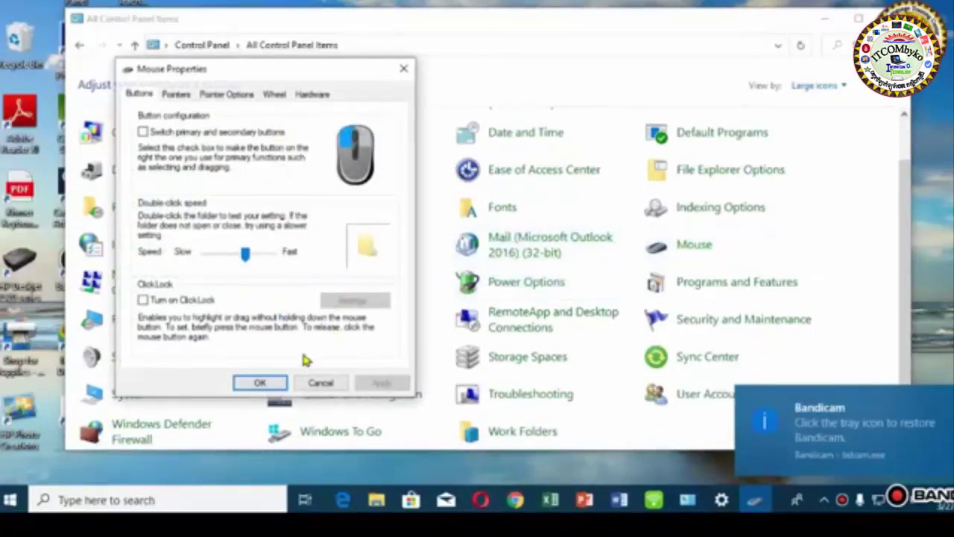
# Step: View the Pointers and Pointer Options pages of Mouse Properties, close the dialog and return to the desktop
pyautogui.click(178, 94)
pyautogui.click(225, 95)
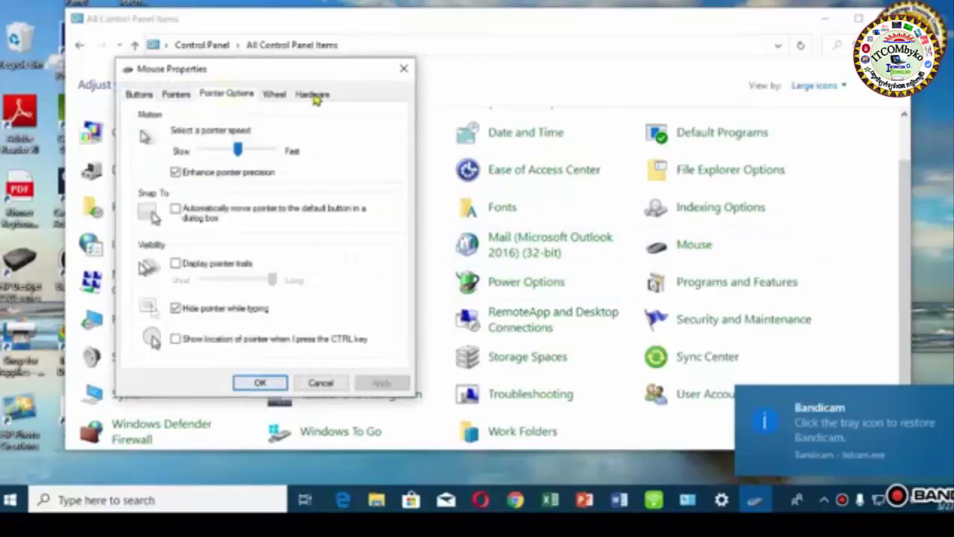
pyautogui.click(403, 68)
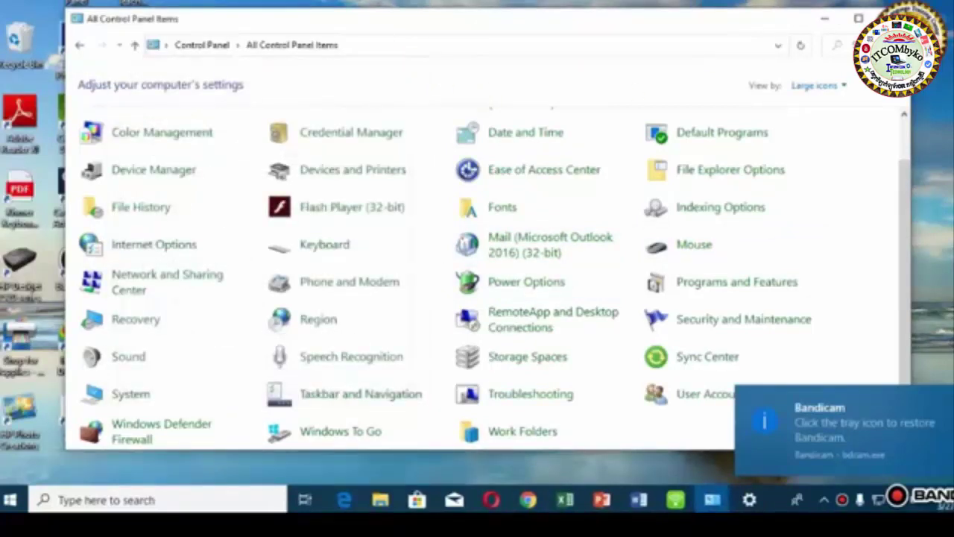
pyautogui.click(859, 18)
# Step: Search Windows for "mo", open the Mouse settings page and go to the related Cursor & pointer settings
pyautogui.click(115, 500)
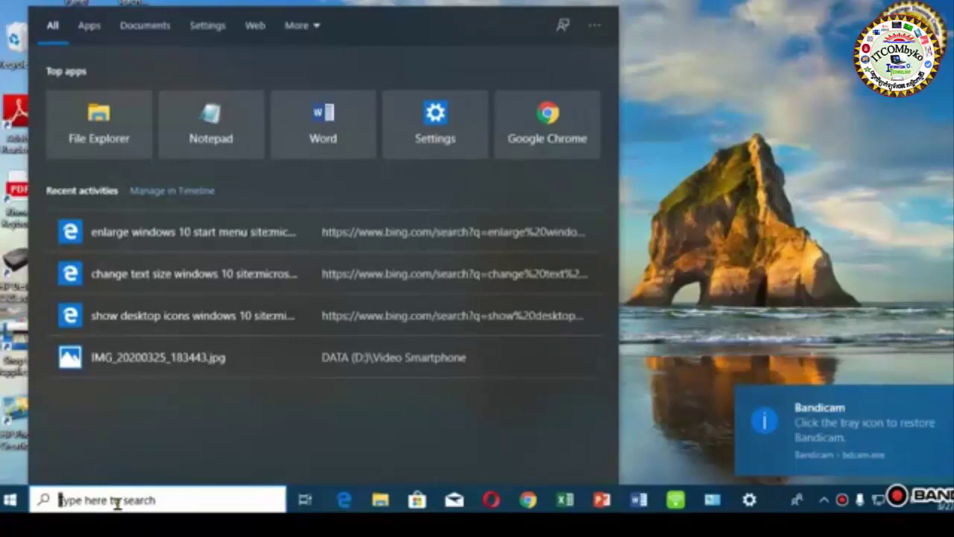
pyautogui.write('mo')
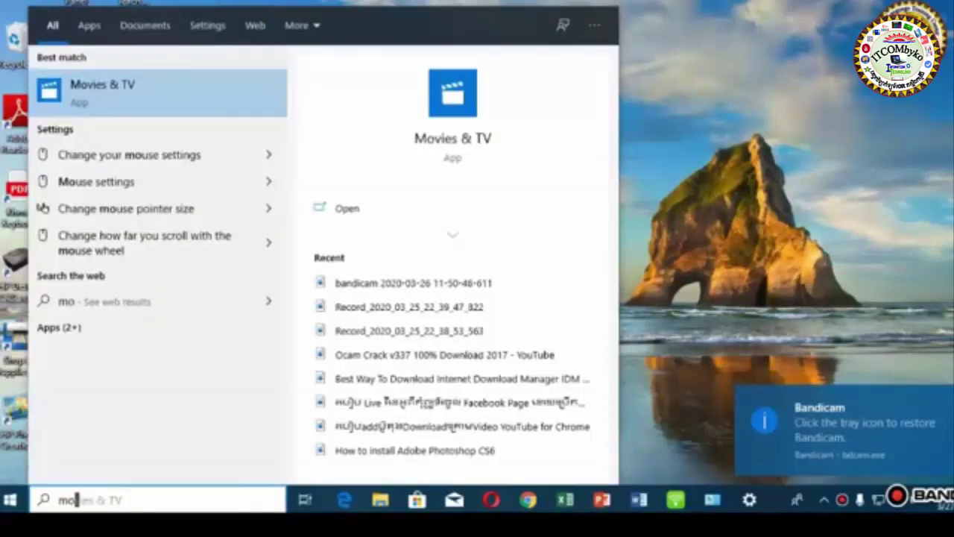
pyautogui.click(92, 181)
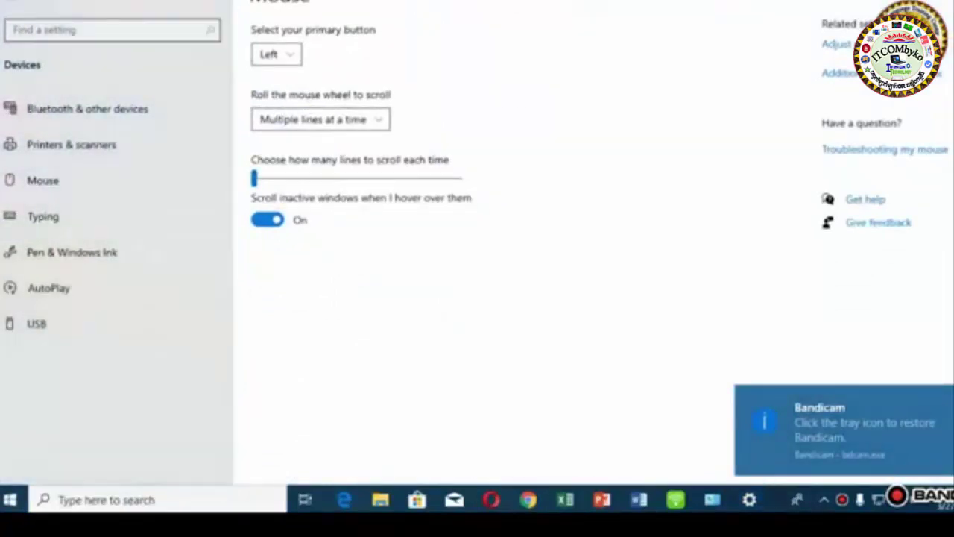
pyautogui.moveTo(792, 36)
pyautogui.mouseDown()
pyautogui.moveTo(948, 31)
pyautogui.moveTo(796, 95)
pyautogui.moveTo(792, 41)
pyautogui.mouseUp()
pyautogui.click(837, 44)
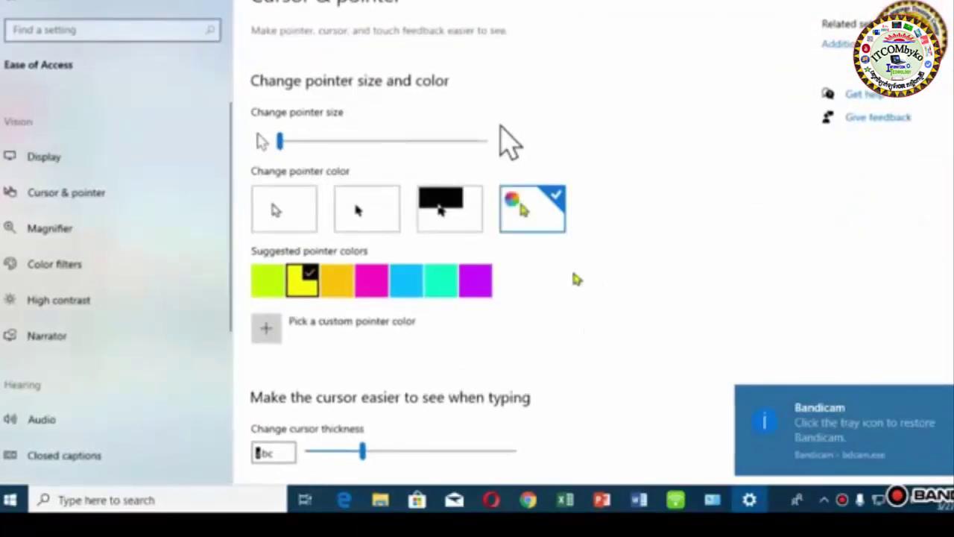
# Step: Circle the pointer size and color options in red ink, mark several color swatches and the large pointer, and clear the ink
pyautogui.moveTo(121, 122)
pyautogui.mouseDown()
pyautogui.moveTo(498, 364)
pyautogui.moveTo(110, 158)
pyautogui.moveTo(147, 116)
pyautogui.mouseUp()
pyautogui.moveTo(292, 282); pyautogui.dragTo(317, 281)
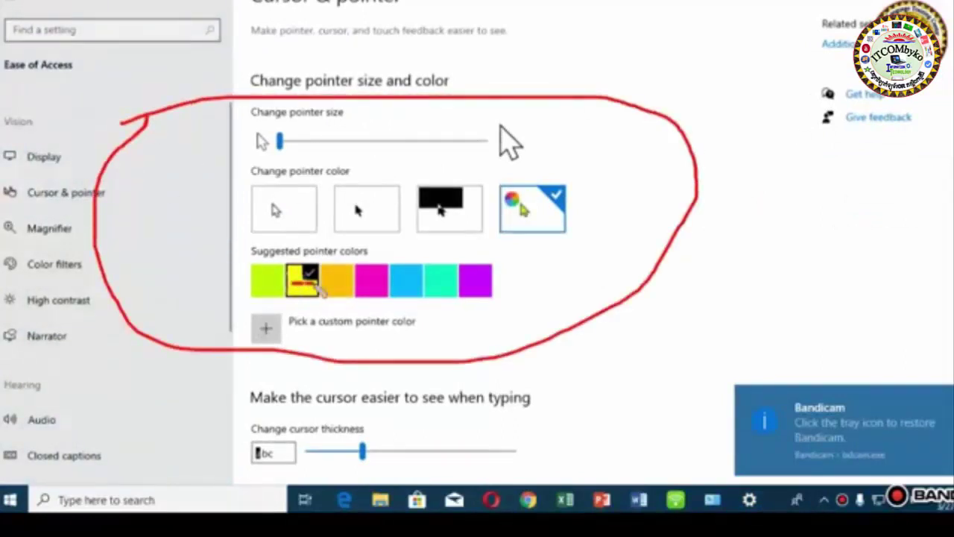
pyautogui.moveTo(384, 285); pyautogui.dragTo(410, 295)
pyautogui.click(460, 279)
pyautogui.moveTo(510, 121)
pyautogui.mouseDown()
pyautogui.moveTo(533, 133)
pyautogui.moveTo(474, 149)
pyautogui.moveTo(508, 119)
pyautogui.mouseUp()
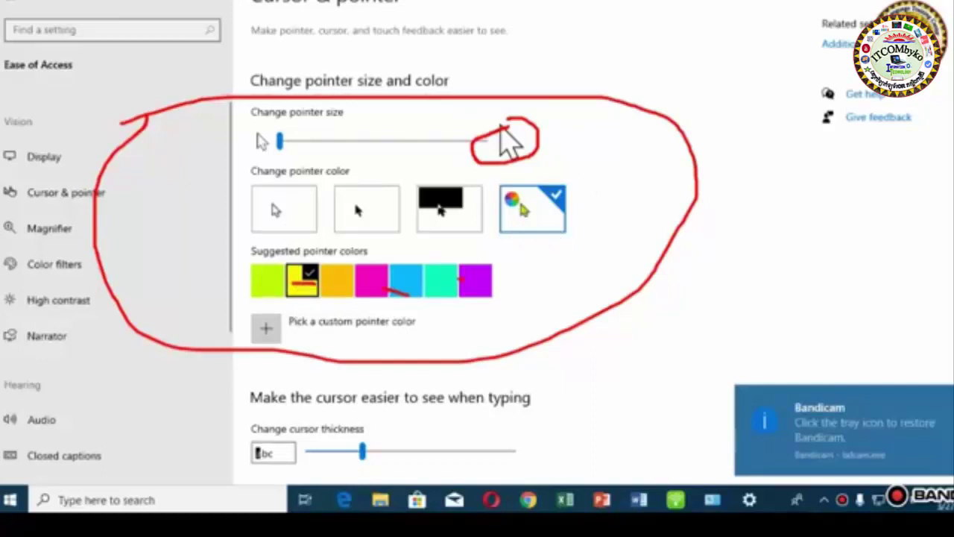
pyautogui.press('Escape')
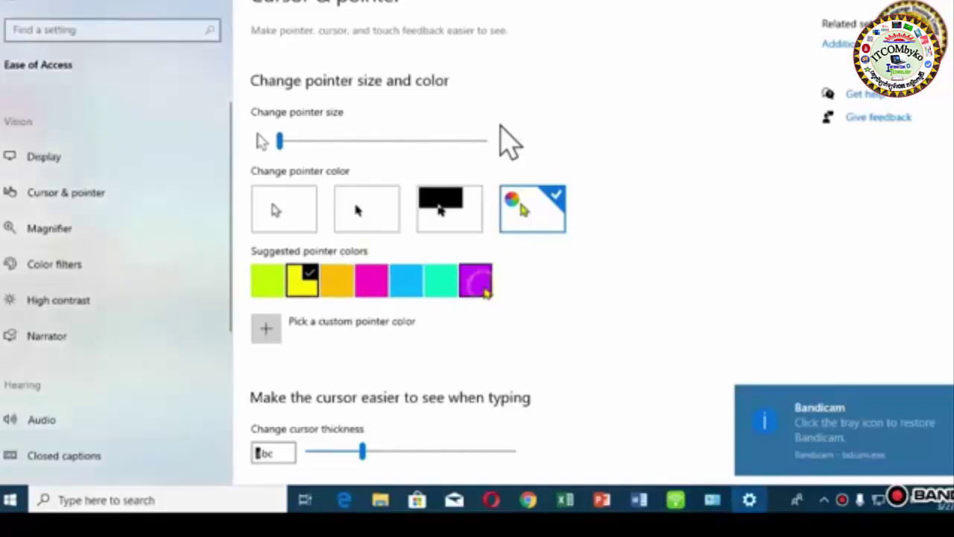
# Step: Try the purple and turquoise suggested pointer colors and set the pointer color back to yellow
pyautogui.click(470, 286)
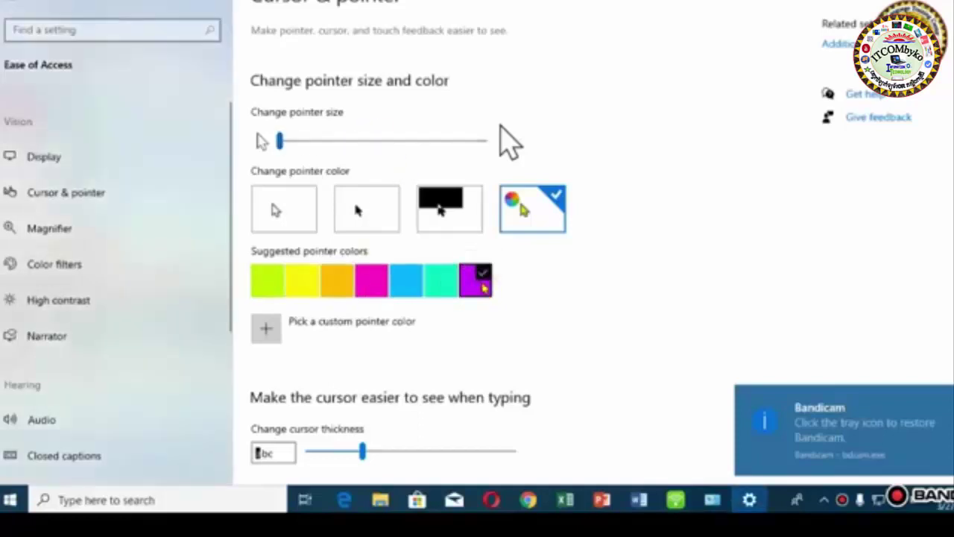
pyautogui.click(438, 284)
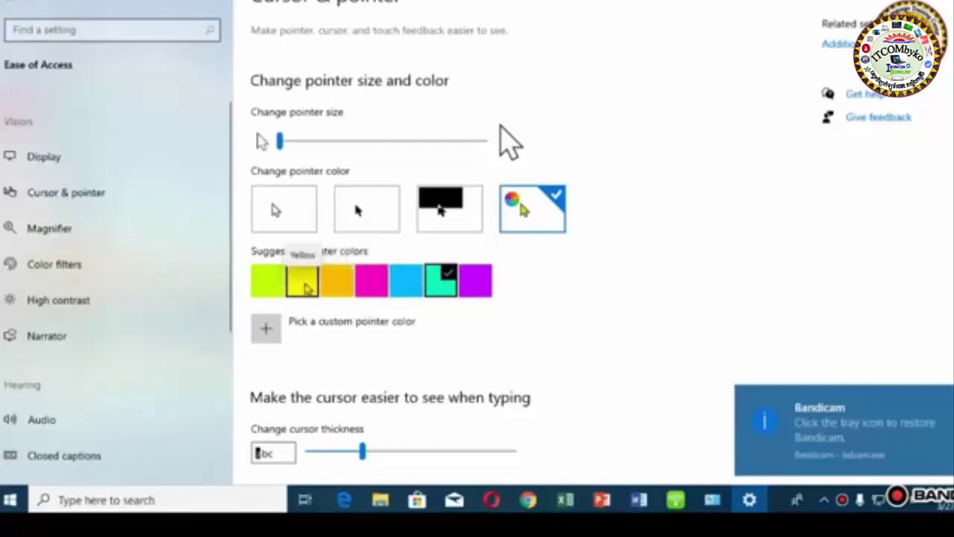
pyautogui.click(305, 286)
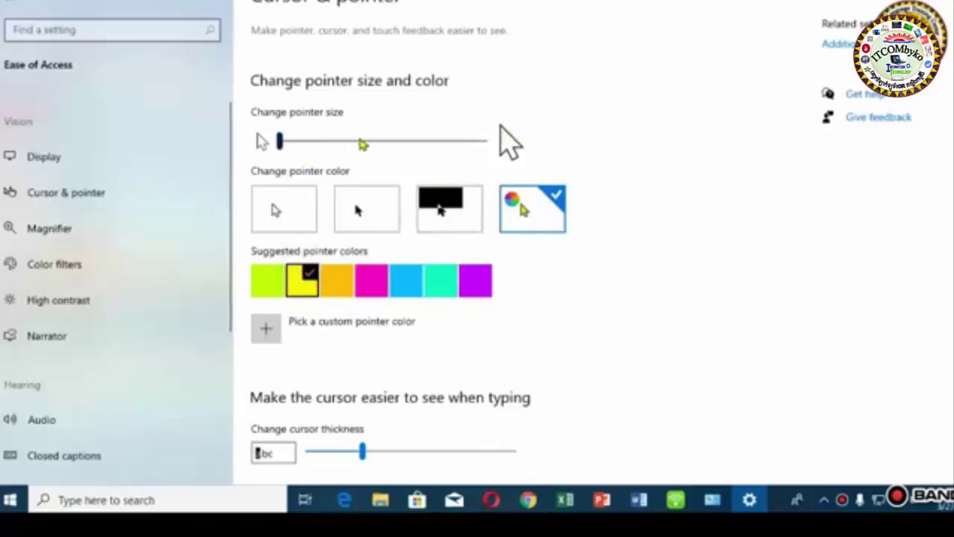
# Step: Try larger pointer sizes up to the maximum and set the pointer size to just above the smallest
pyautogui.moveTo(358, 138); pyautogui.dragTo(471, 141)
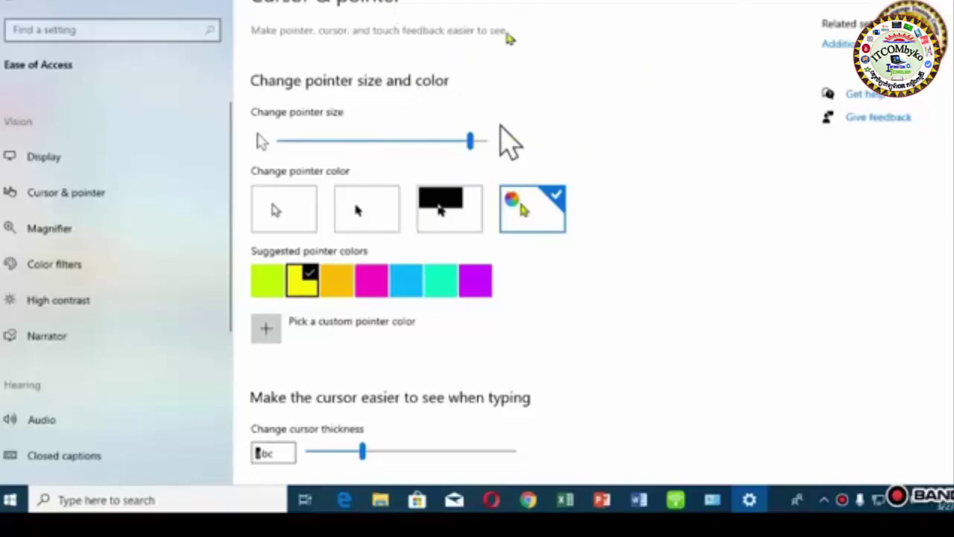
pyautogui.moveTo(472, 139); pyautogui.dragTo(485, 141)
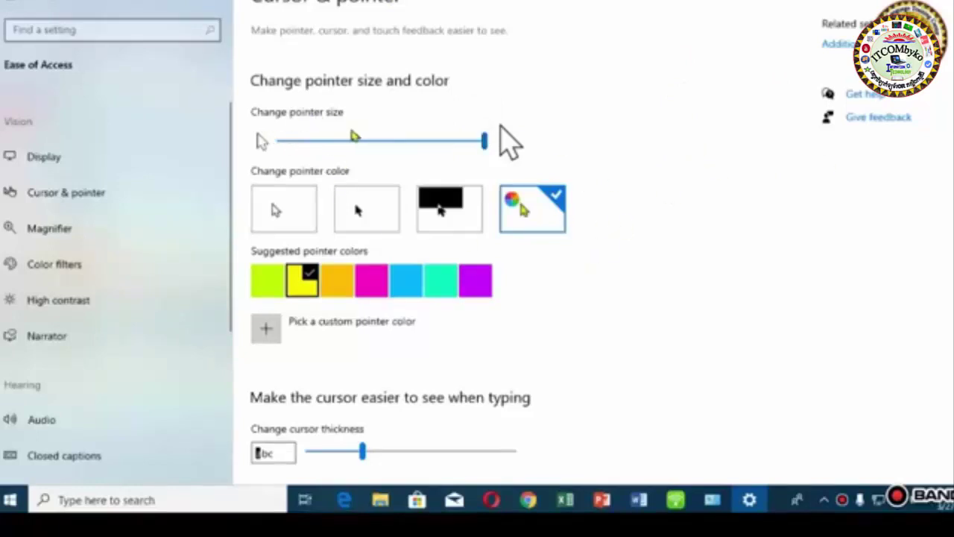
pyautogui.moveTo(353, 135); pyautogui.dragTo(444, 141)
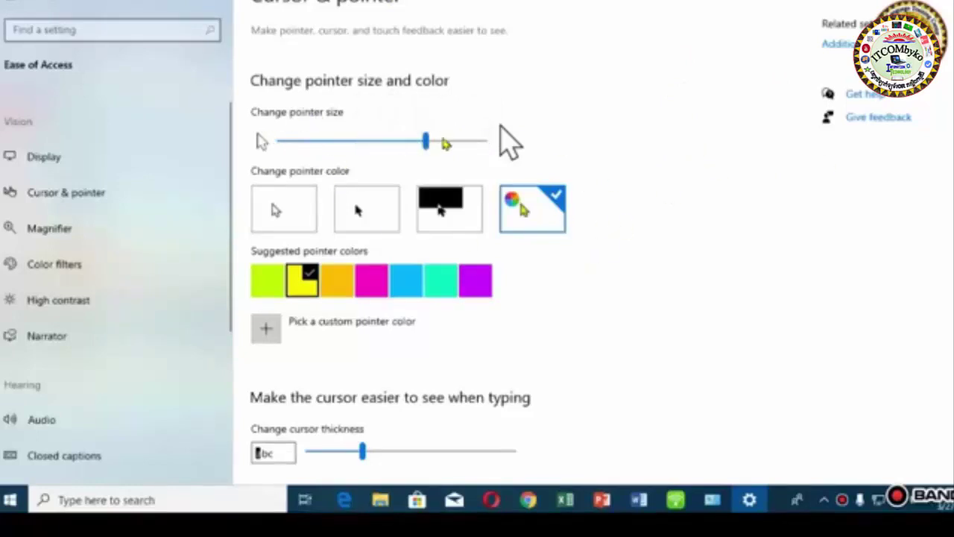
pyautogui.moveTo(378, 143); pyautogui.dragTo(297, 145)
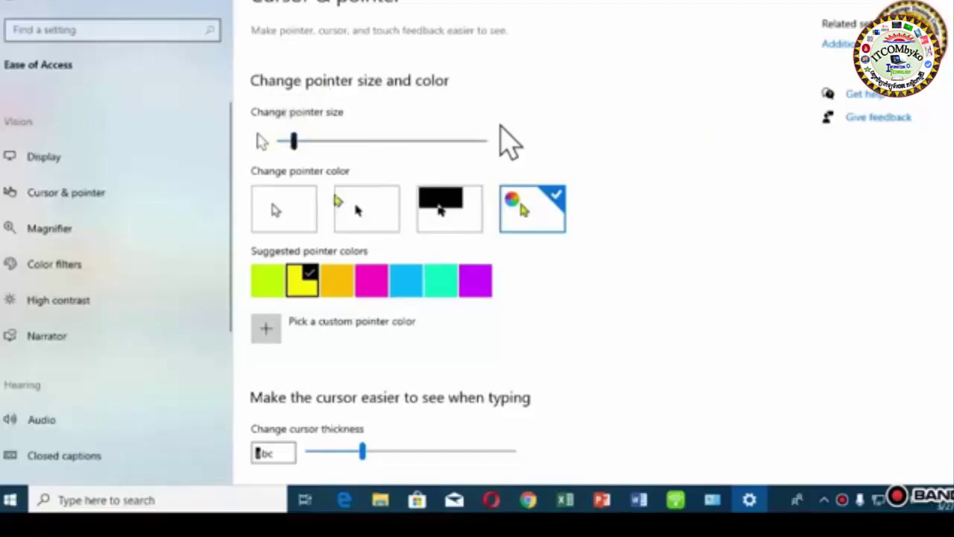
# Step: Look over the cursor thickness and touch feedback options on the Cursor & pointer page and close Settings
pyautogui.scroll(-3, 467, 336)
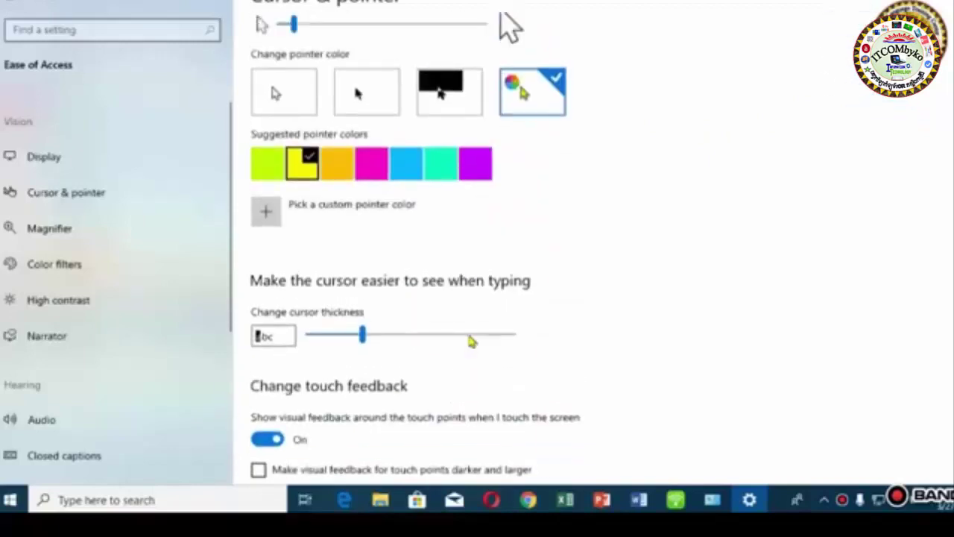
pyautogui.scroll(3, 473, 341)
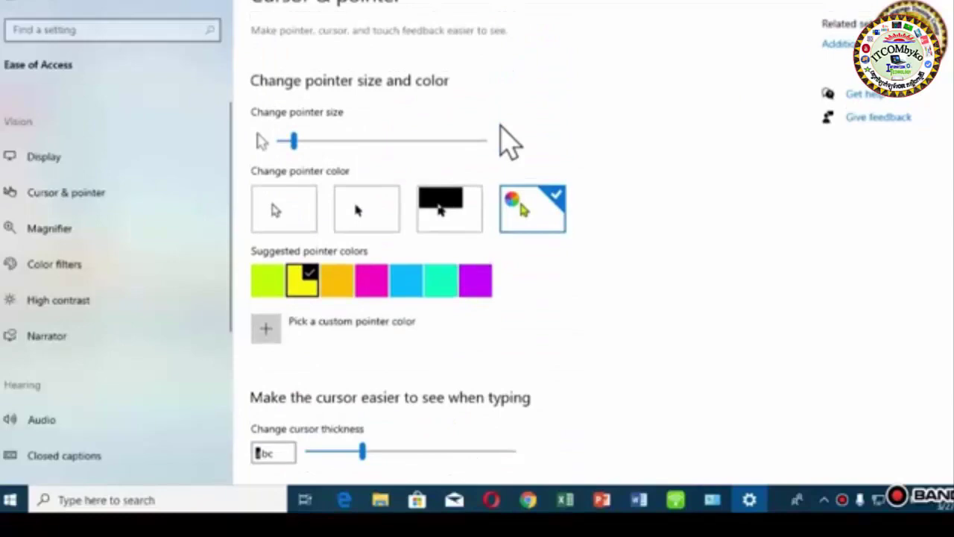
pyautogui.hotkey('alt', 'F4')
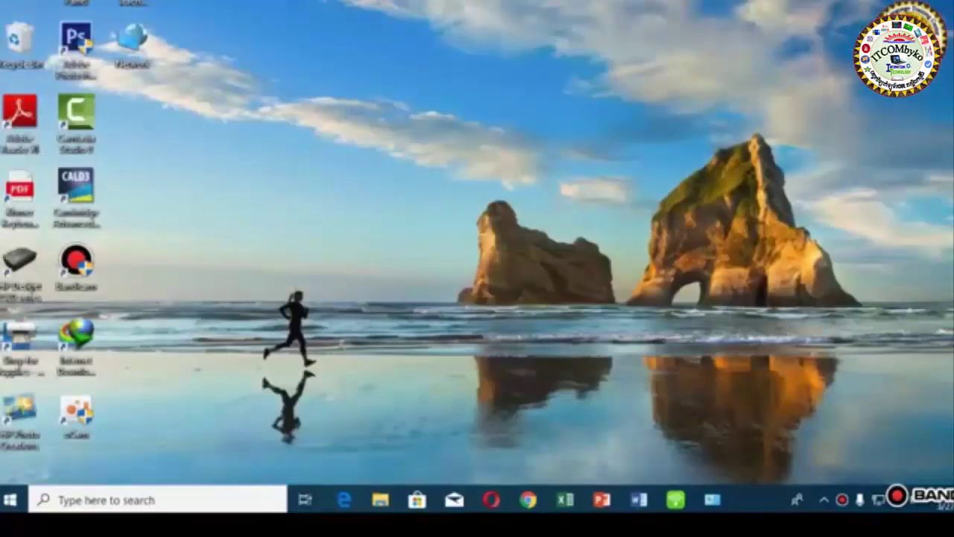
# Step: Draw a red T and S on the desktop, outline the taskbar icons and scribble red loops across the wallpaper
pyautogui.rightClick(344, 144)
pyautogui.click(371, 174)
pyautogui.moveTo(255, 140)
pyautogui.mouseDown()
pyautogui.moveTo(267, 186)
pyautogui.moveTo(337, 139)
pyautogui.mouseUp()
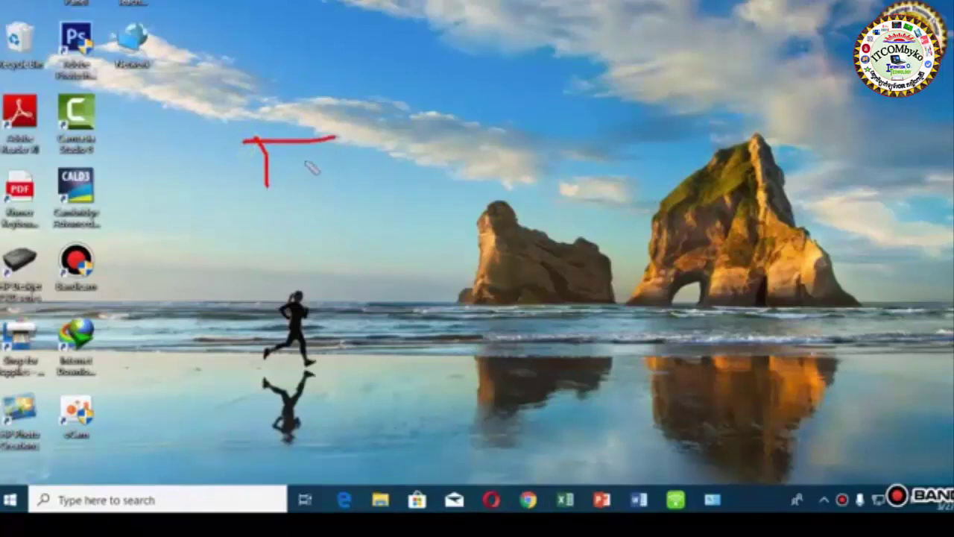
pyautogui.moveTo(716, 448)
pyautogui.mouseDown()
pyautogui.moveTo(394, 454)
pyautogui.moveTo(462, 506)
pyautogui.moveTo(784, 505)
pyautogui.moveTo(436, 486)
pyautogui.moveTo(587, 488)
pyautogui.mouseUp()
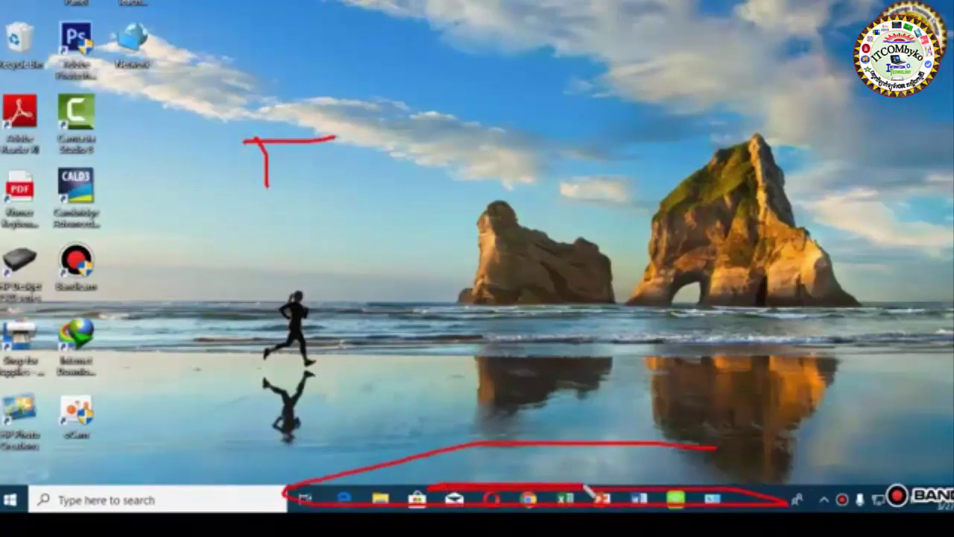
pyautogui.moveTo(460, 130); pyautogui.dragTo(387, 218)
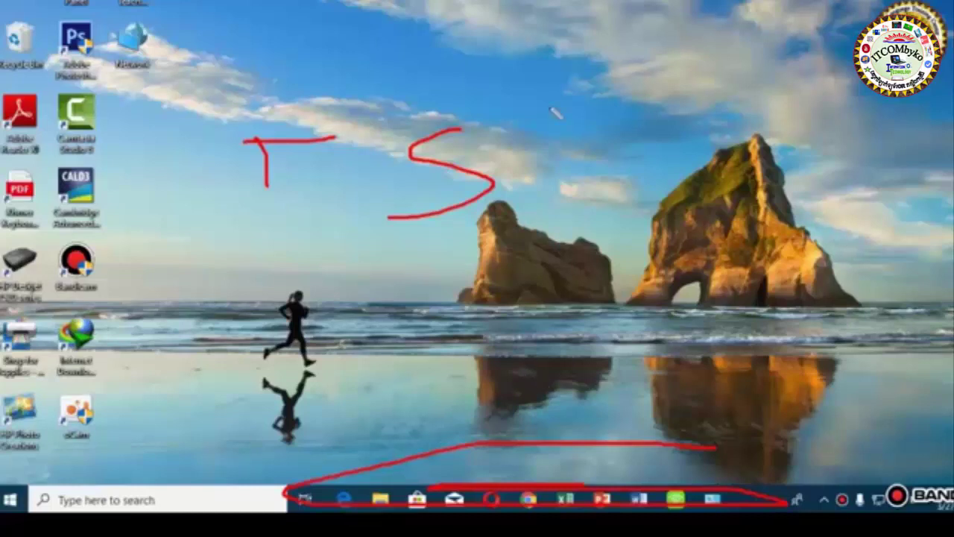
pyautogui.moveTo(421, 47)
pyautogui.mouseDown()
pyautogui.moveTo(715, 48)
pyautogui.moveTo(729, 210)
pyautogui.moveTo(351, 82)
pyautogui.moveTo(530, 46)
pyautogui.mouseUp()
pyautogui.moveTo(186, 257)
pyautogui.mouseDown()
pyautogui.moveTo(308, 276)
pyautogui.moveTo(953, 265)
pyautogui.moveTo(117, 187)
pyautogui.moveTo(824, 205)
pyautogui.moveTo(343, 294)
pyautogui.moveTo(522, 357)
pyautogui.moveTo(612, 253)
pyautogui.moveTo(470, 71)
pyautogui.mouseUp()
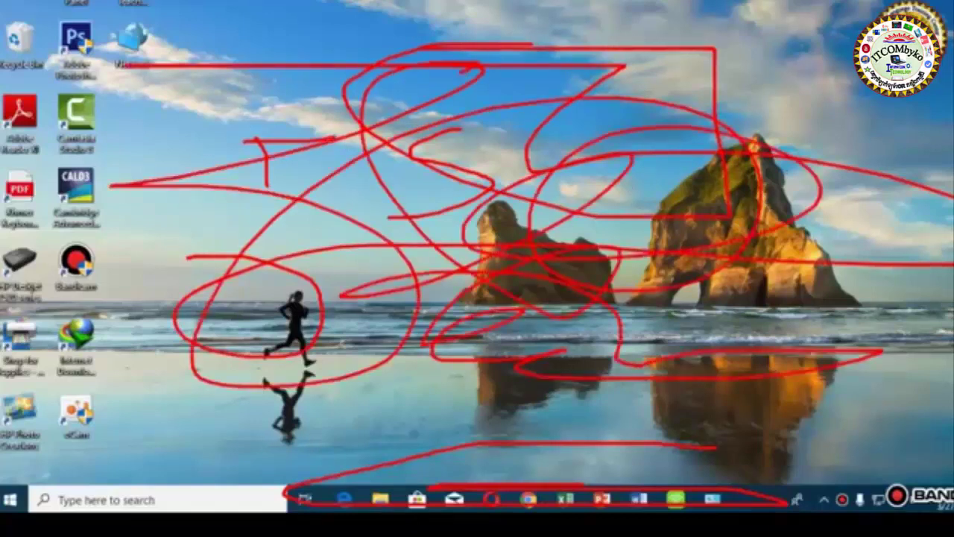